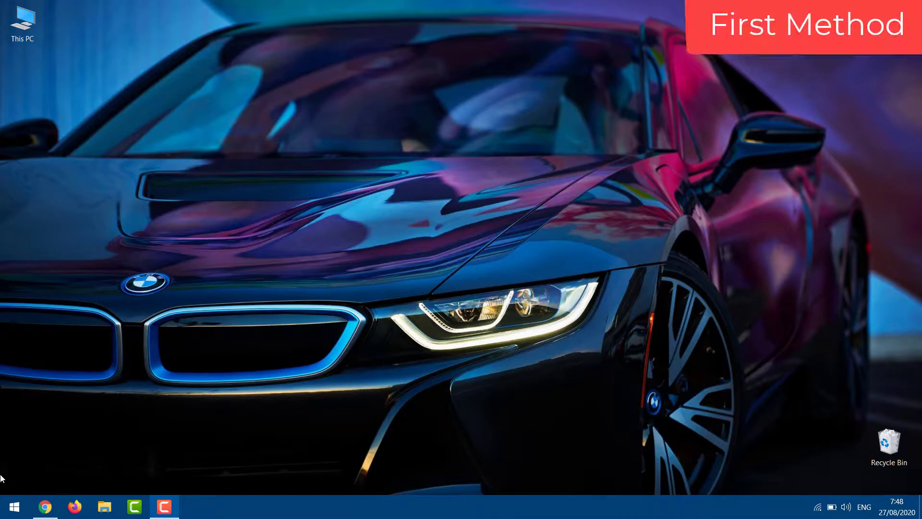
Open the Run dialog and launch the DirectX Diagnostic Tool with the command dxdiag.
click(7, 511)
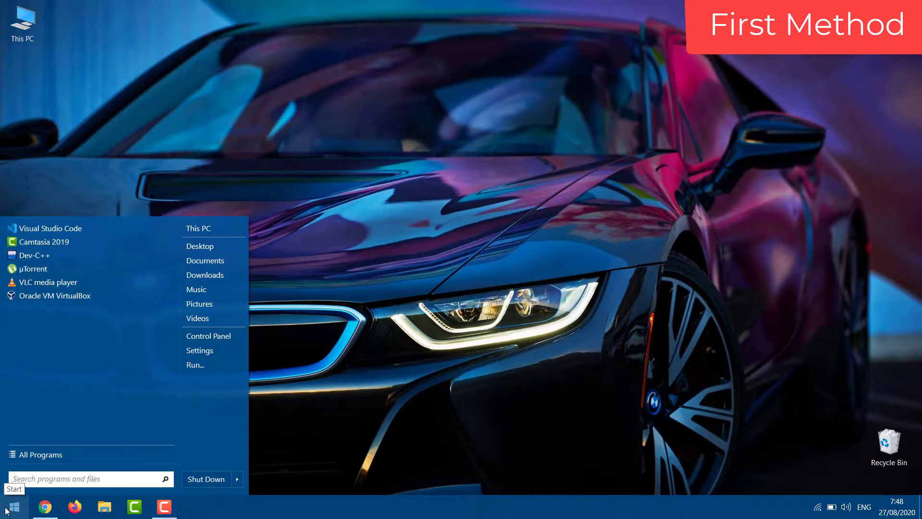
text(run)
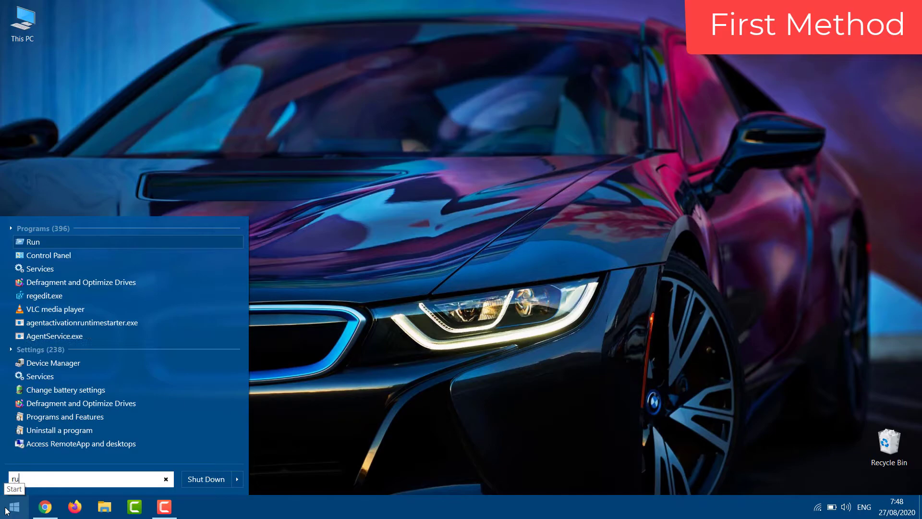
click(34, 242)
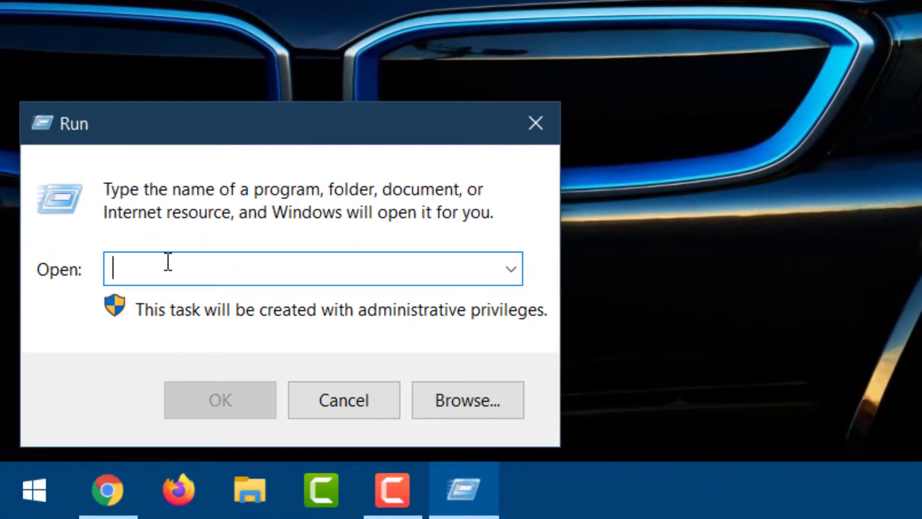
text(dxd)
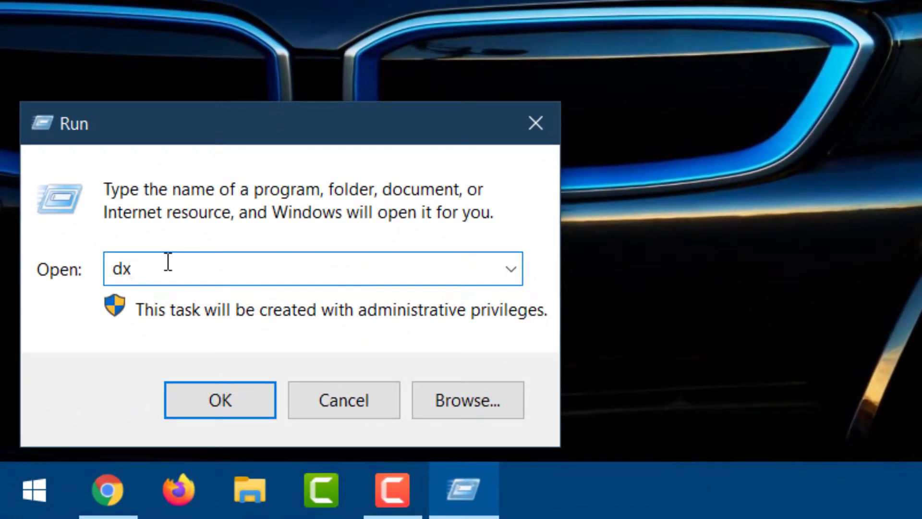
text(iag)
key(Return)
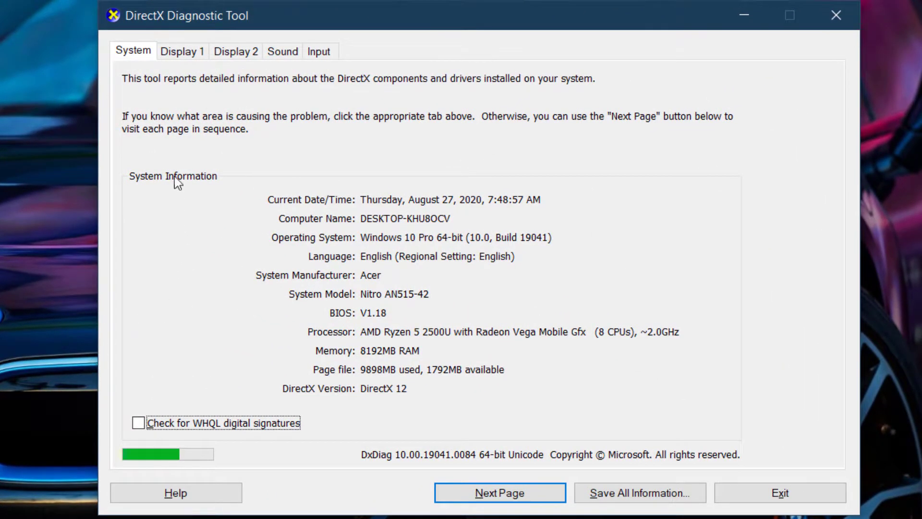
Examine the device details for Display 1 and Display 2, and exit the DirectX Diagnostic Tool.
click(179, 51)
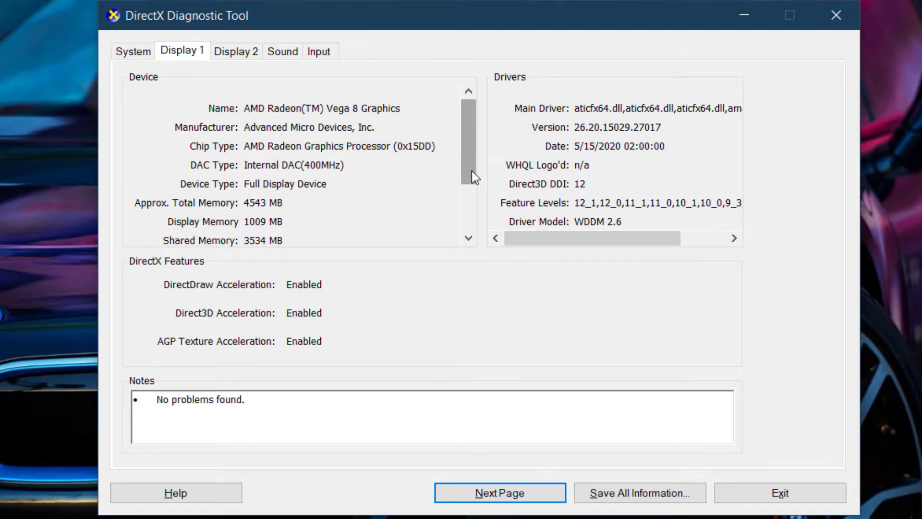
drag(472, 172, 475, 221)
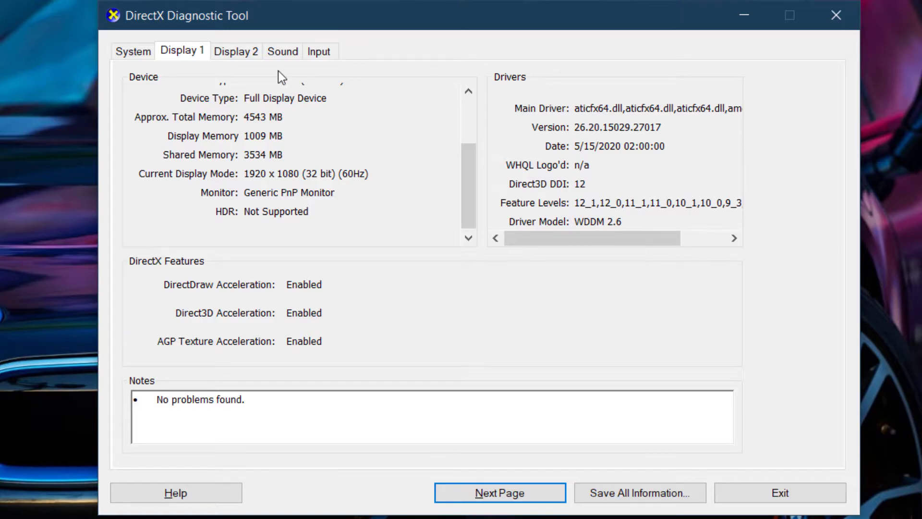
click(235, 53)
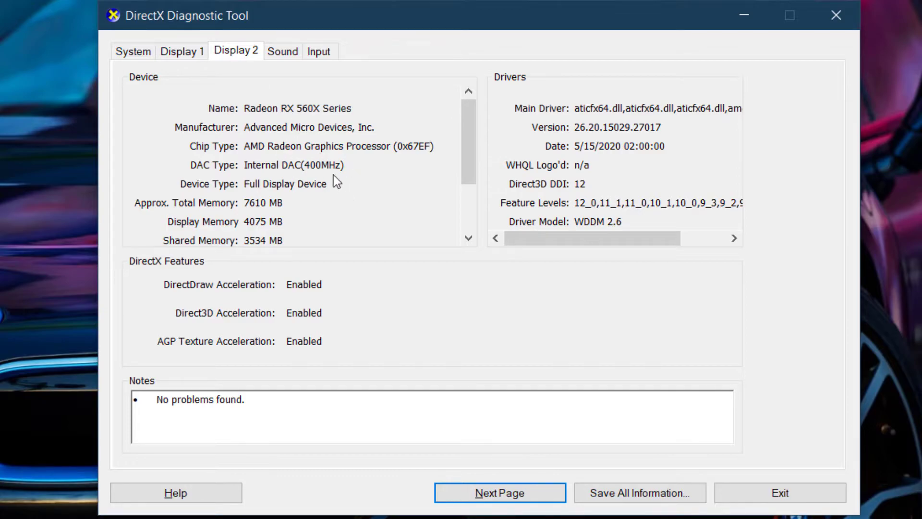
mouse_move(463, 165)
mouse_down()
mouse_move(470, 222)
mouse_move(480, 157)
mouse_move(478, 169)
mouse_up()
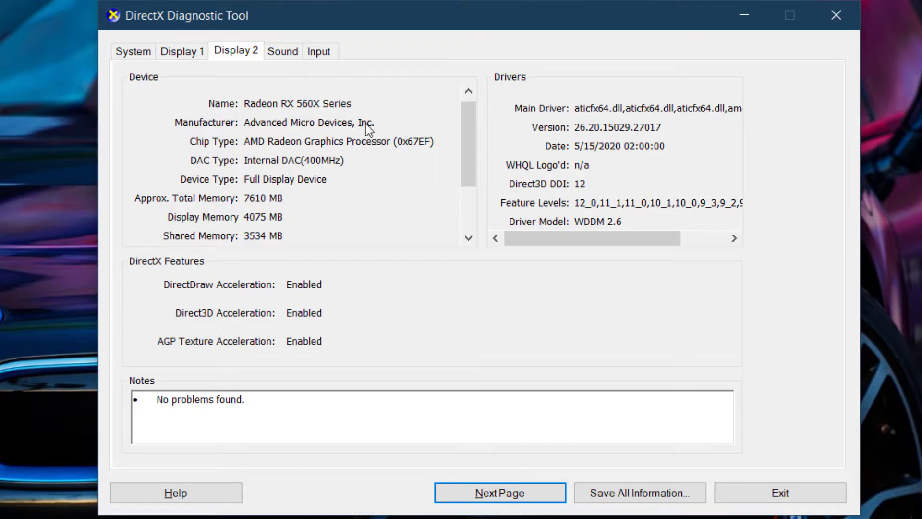
click(755, 497)
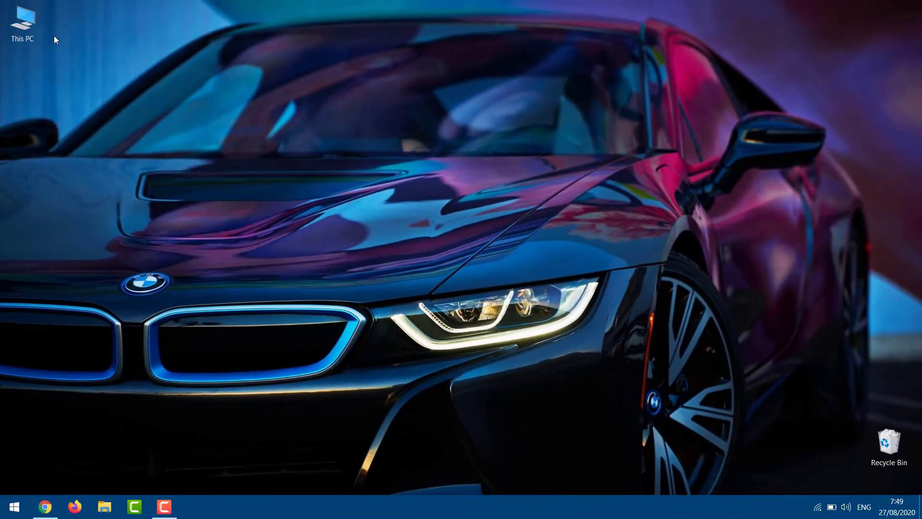
Open Device Manager from the hardware settings in This PC's advanced system settings, and enlarge its window.
right_click(20, 9)
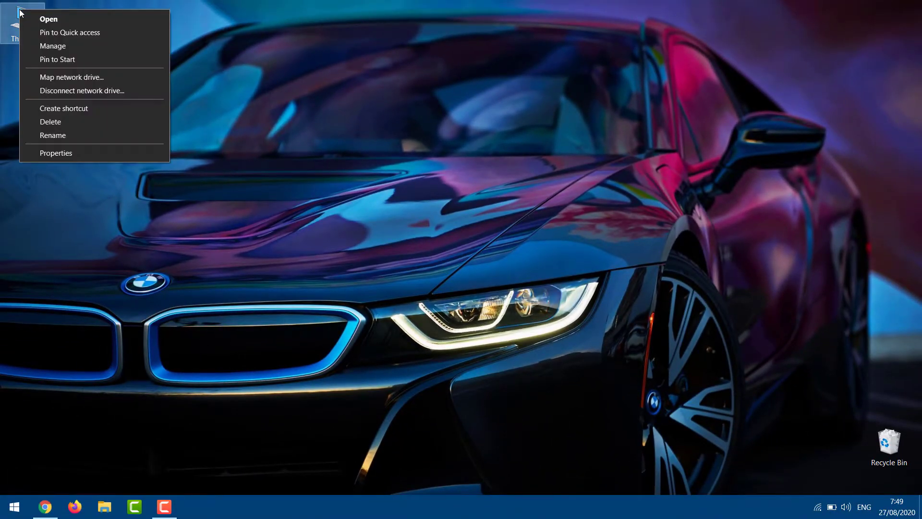
click(48, 154)
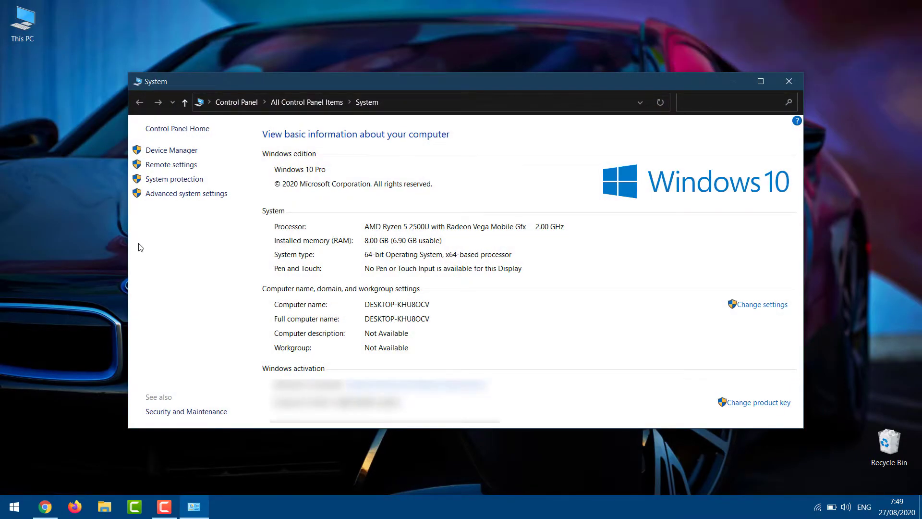
click(185, 198)
drag(214, 121, 384, 154)
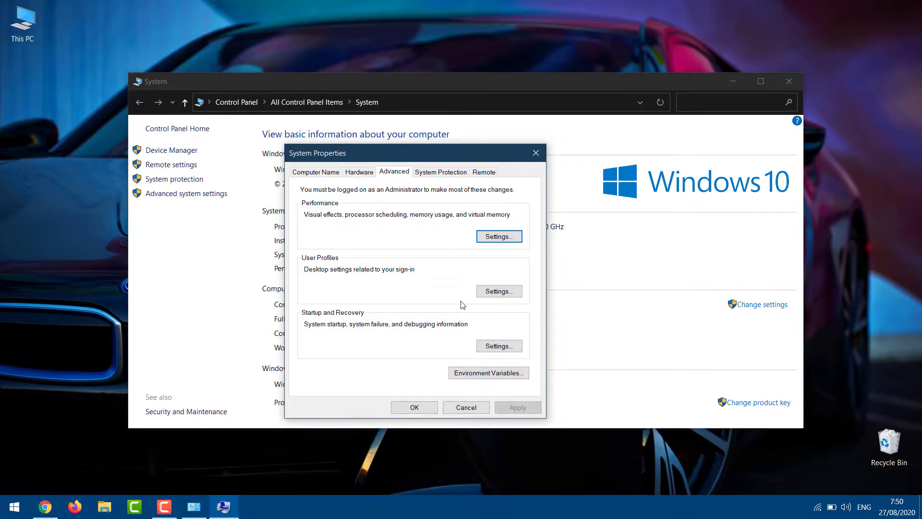
click(360, 176)
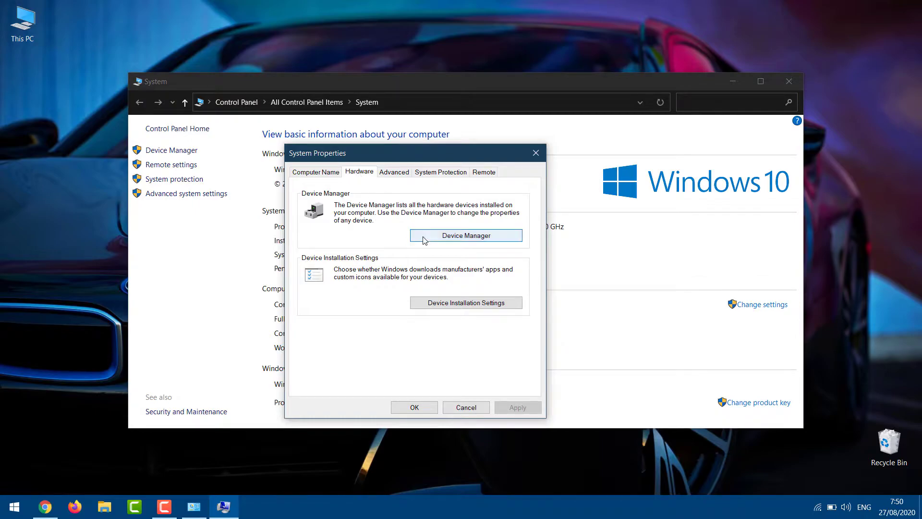
click(473, 238)
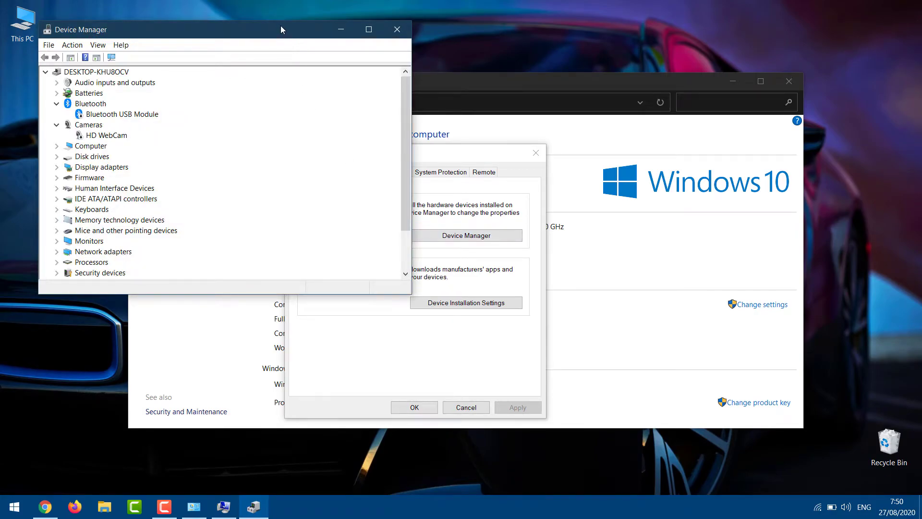
drag(281, 25, 378, 47)
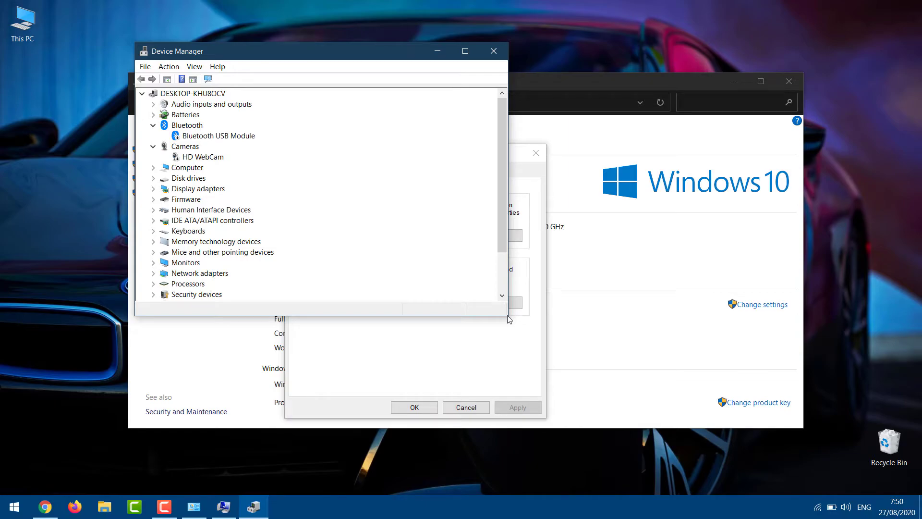
drag(507, 317, 676, 428)
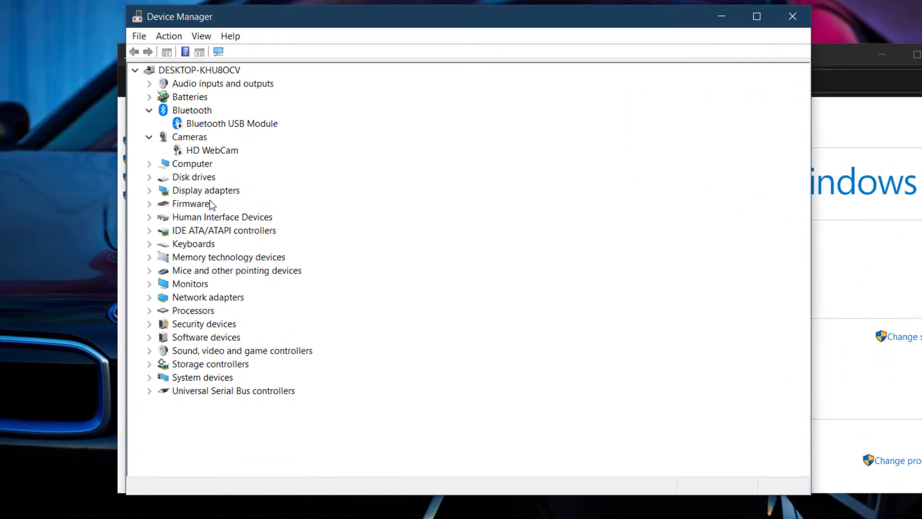
Expand the display adapters category and examine the two graphics cards listed under it.
click(150, 191)
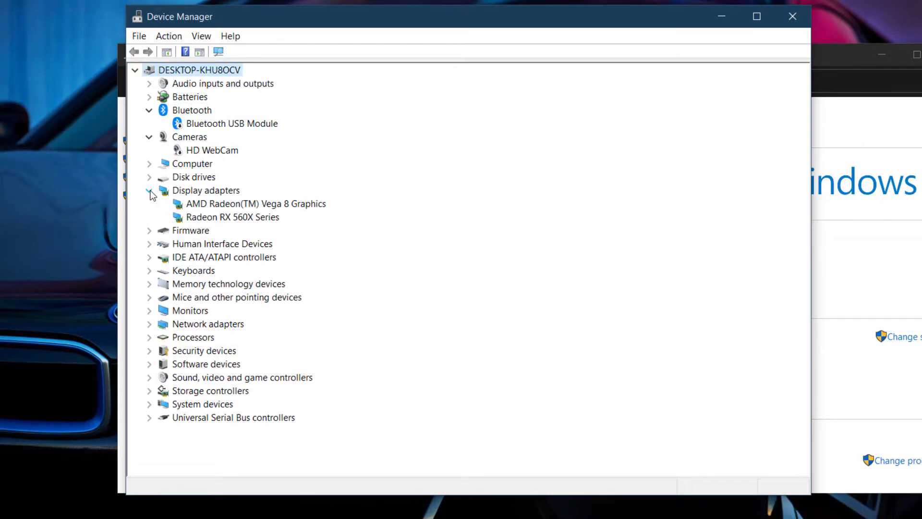
click(202, 205)
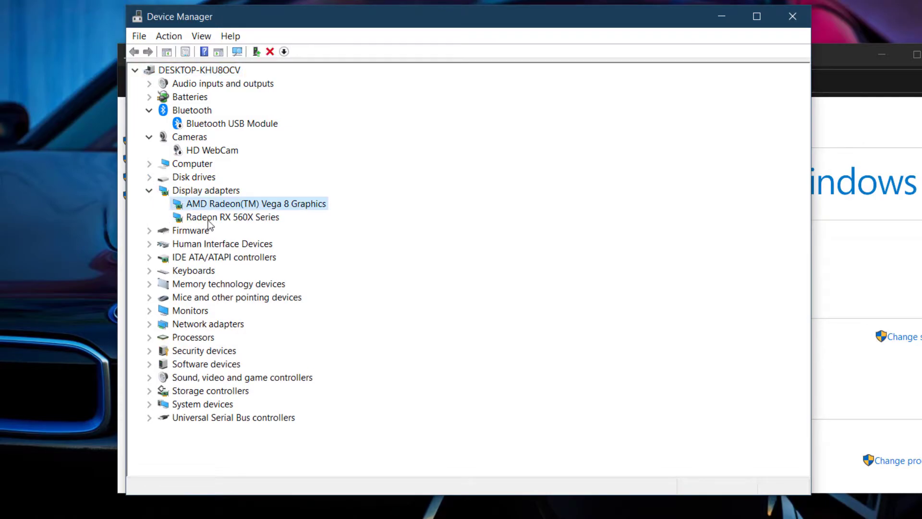
click(208, 218)
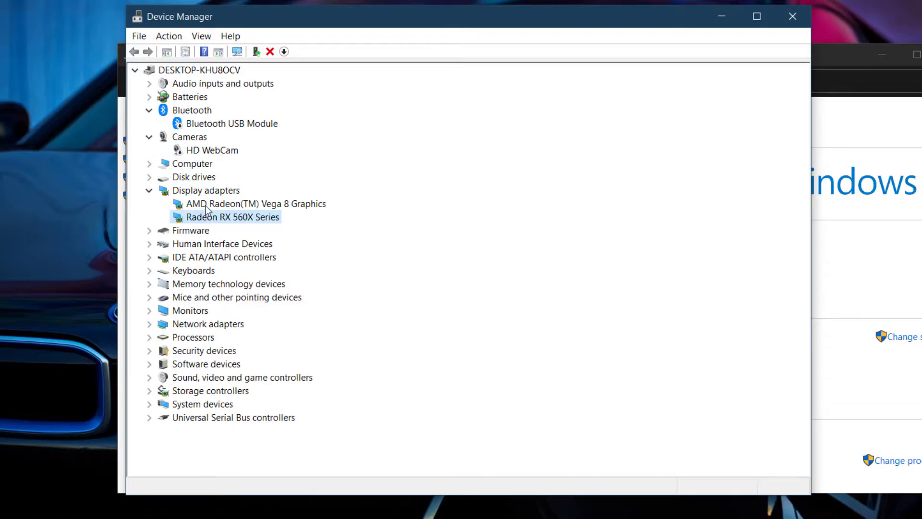
click(206, 204)
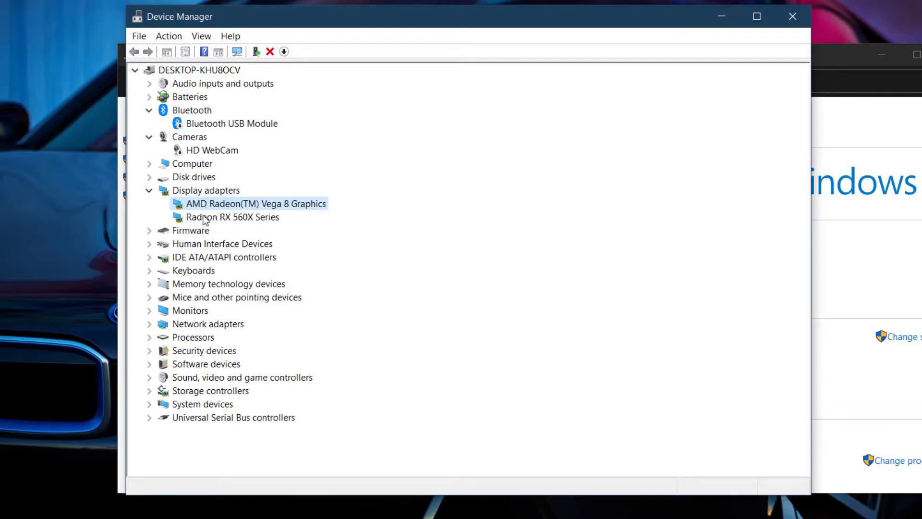
click(204, 219)
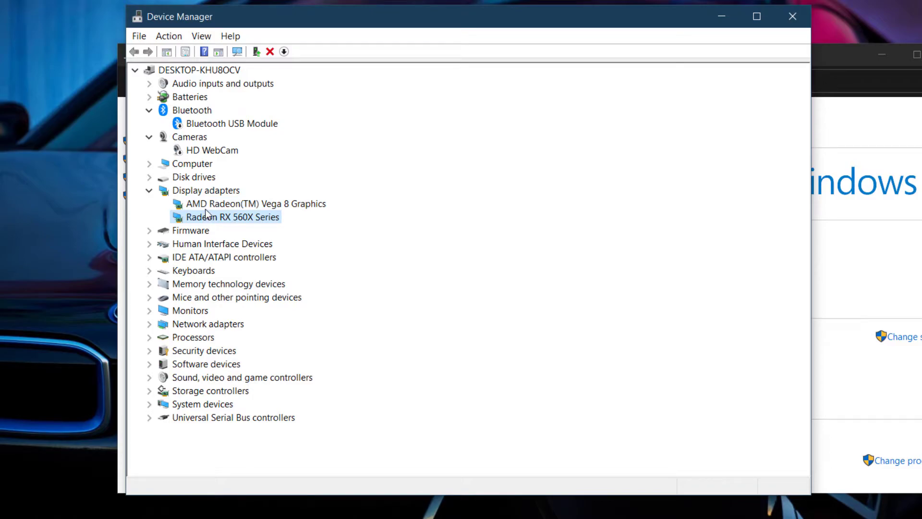
click(208, 207)
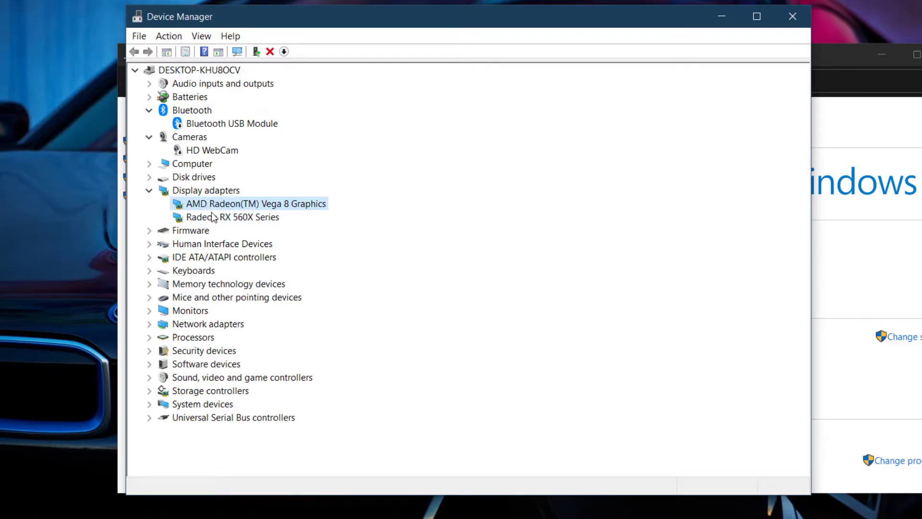
click(213, 218)
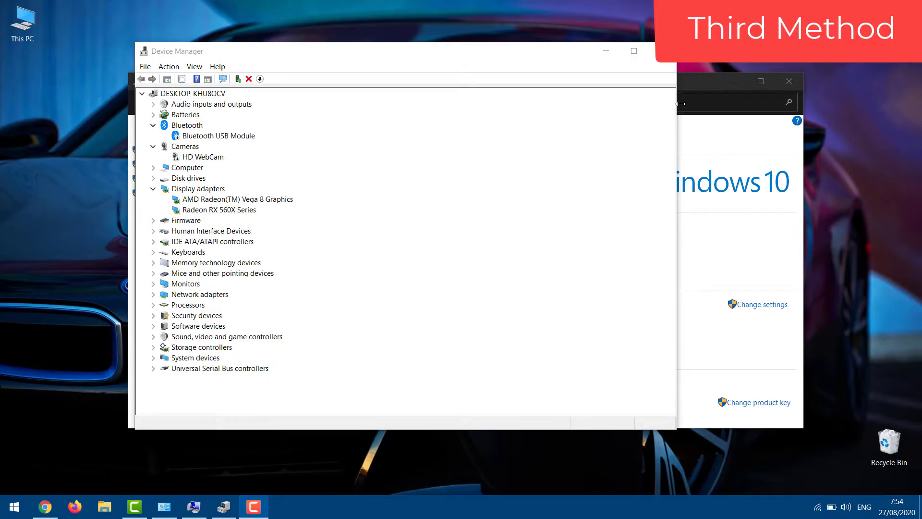
Close the Device Manager, System Properties and System windows to return to the desktop.
click(663, 51)
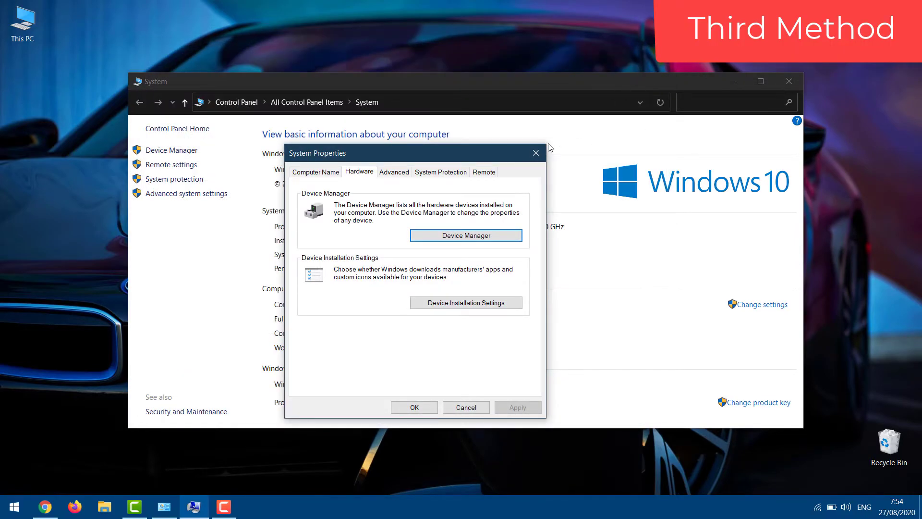
click(536, 153)
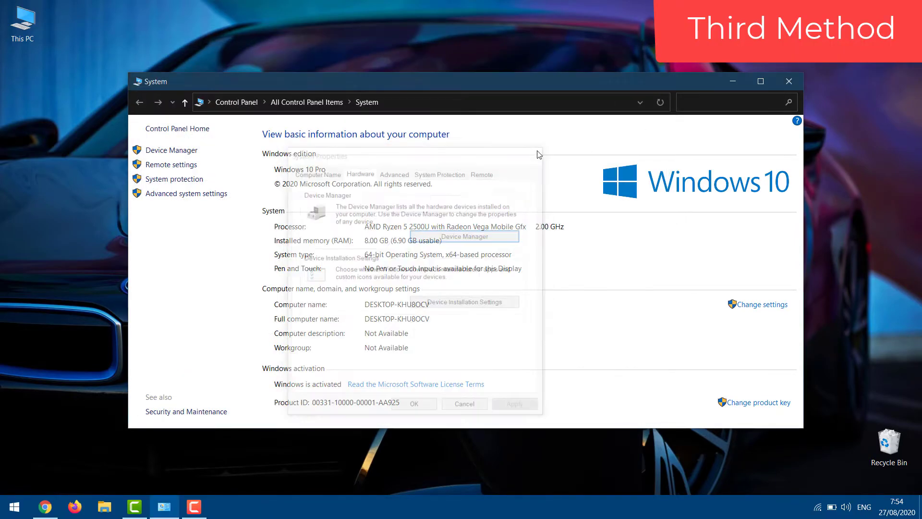
click(791, 82)
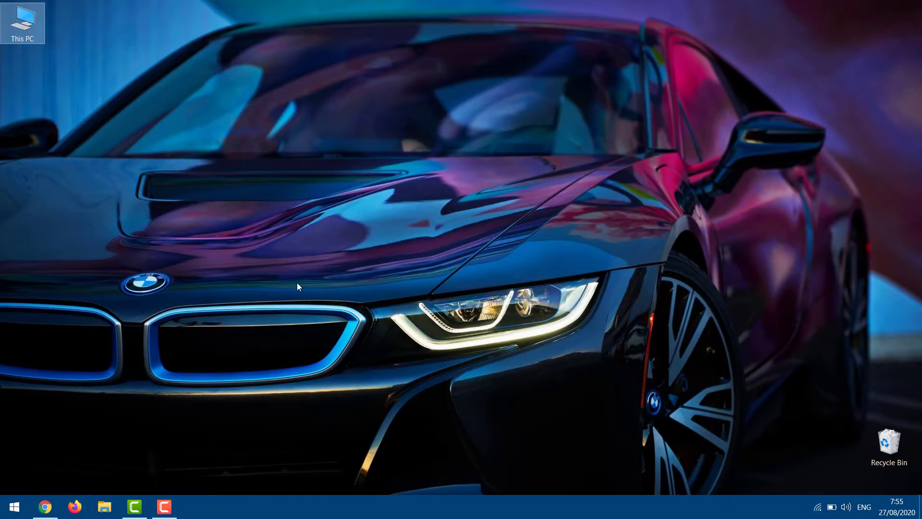
In Firefox, search the web for "gpu z" and open the TechPowerUp GPU-Z download page.
click(75, 506)
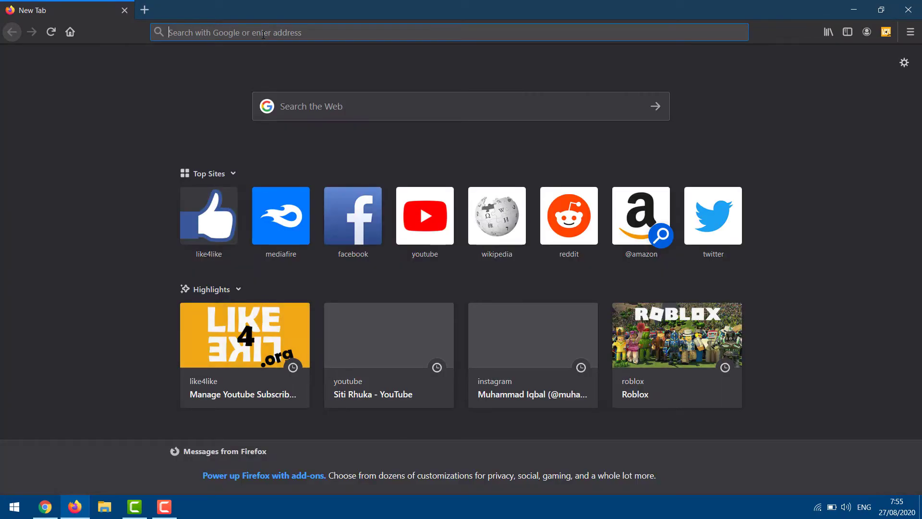
click(264, 34)
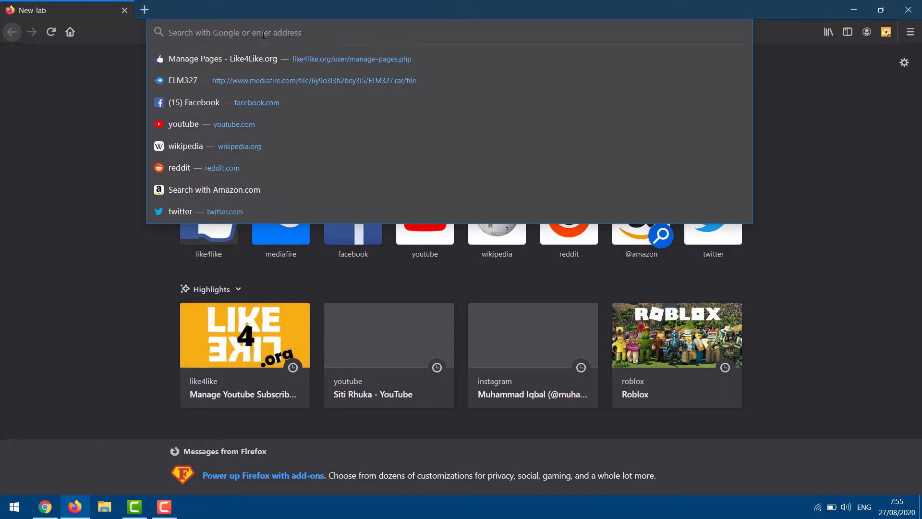
text(g)
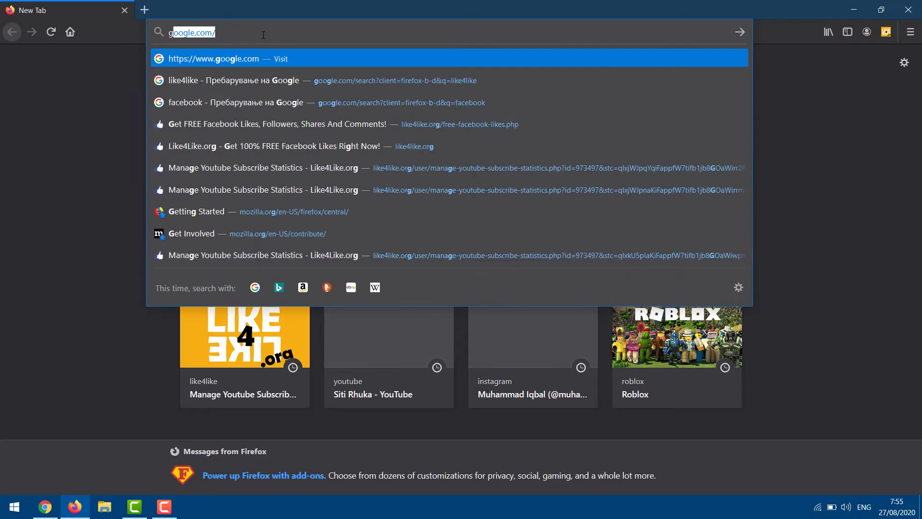
text(pu)
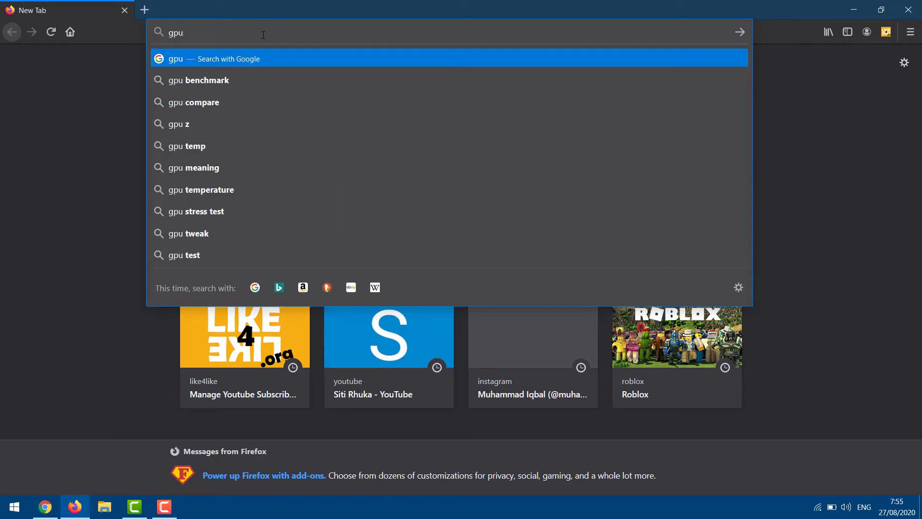
text( z)
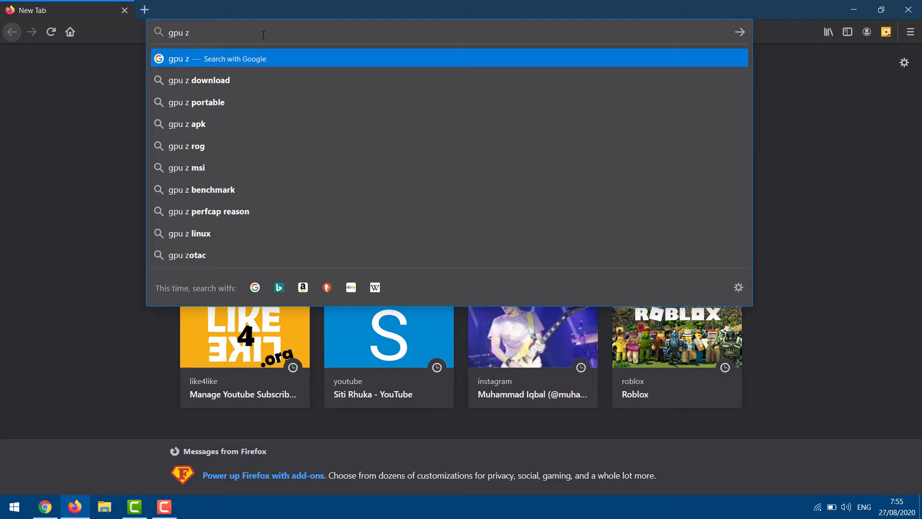
key(Return)
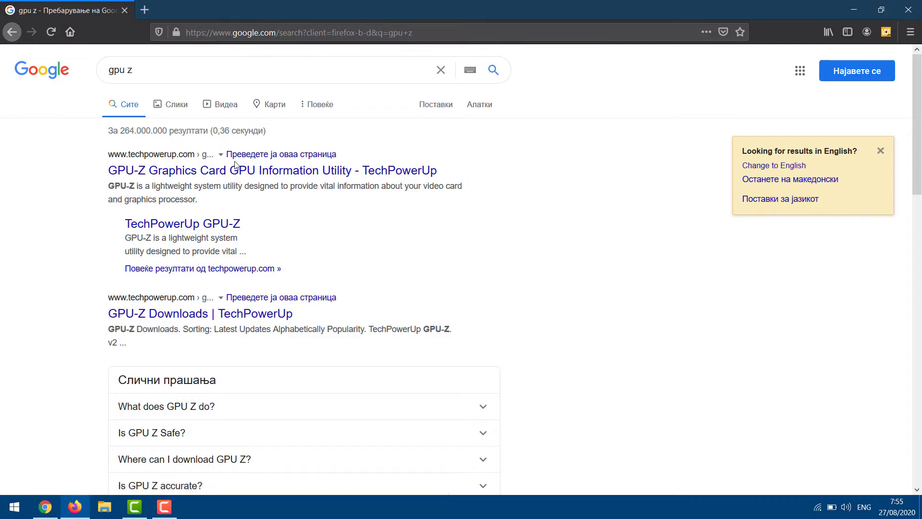
click(167, 178)
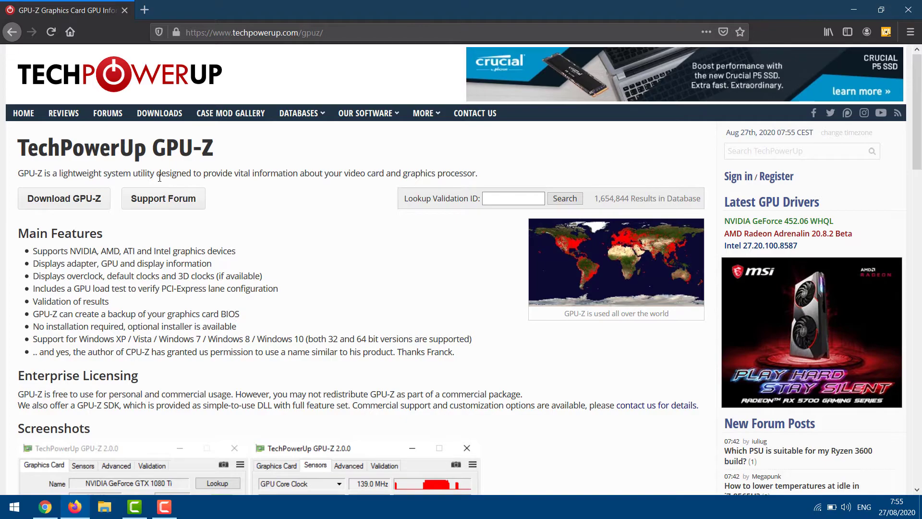
click(59, 201)
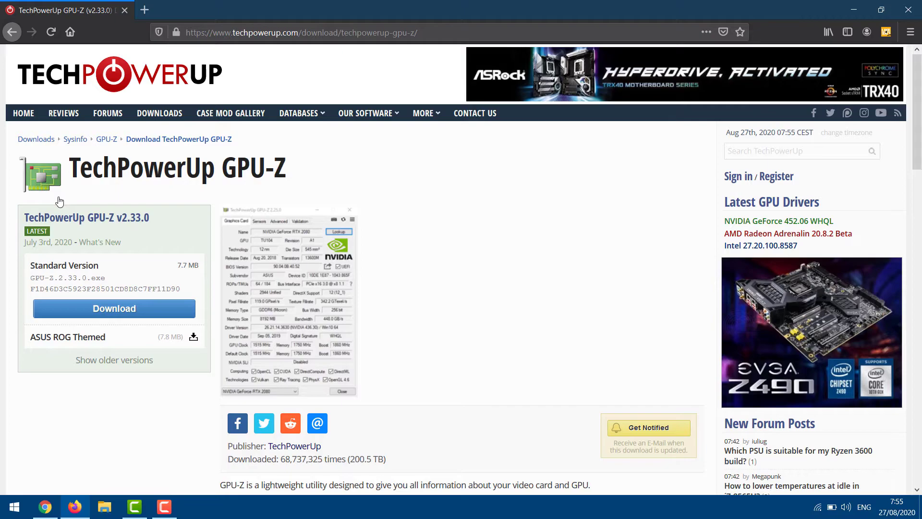
Download the standard version of GPU-Z 2.33.0 from the TechPowerUp DE server, saving the file and showing its download progress.
click(93, 315)
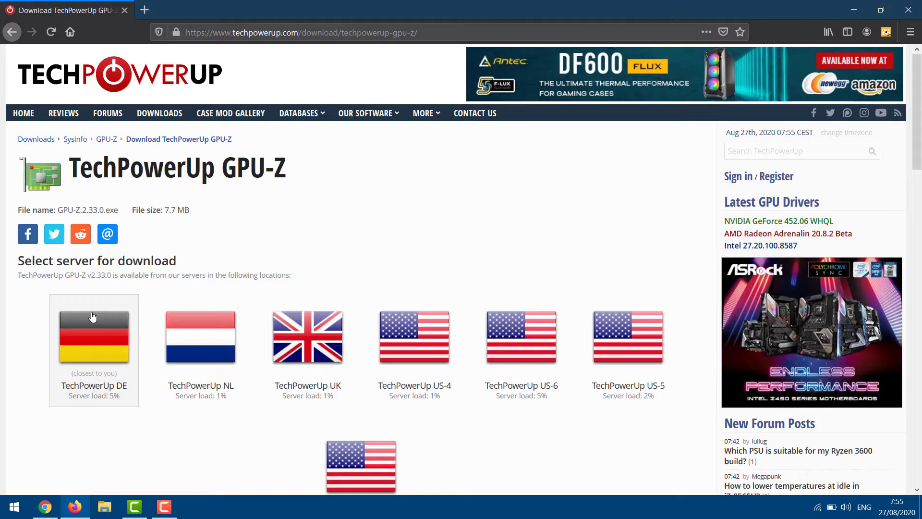
click(93, 316)
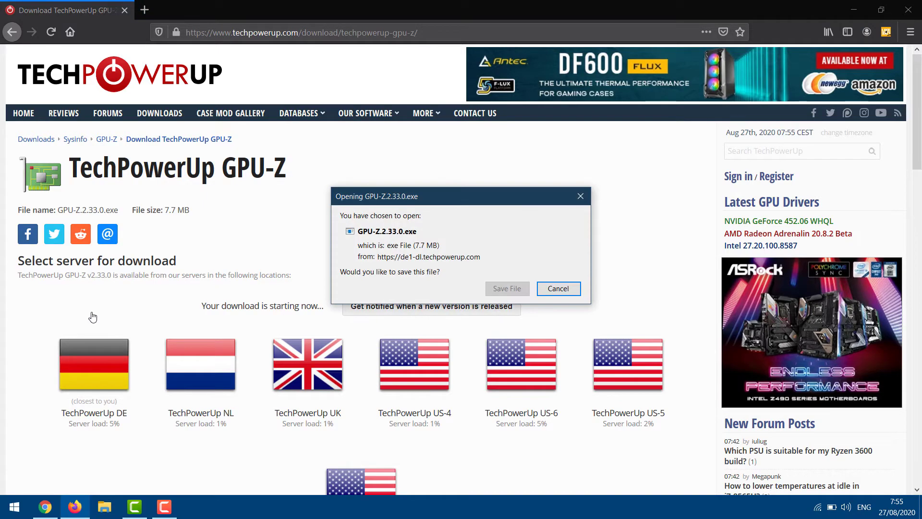
click(500, 288)
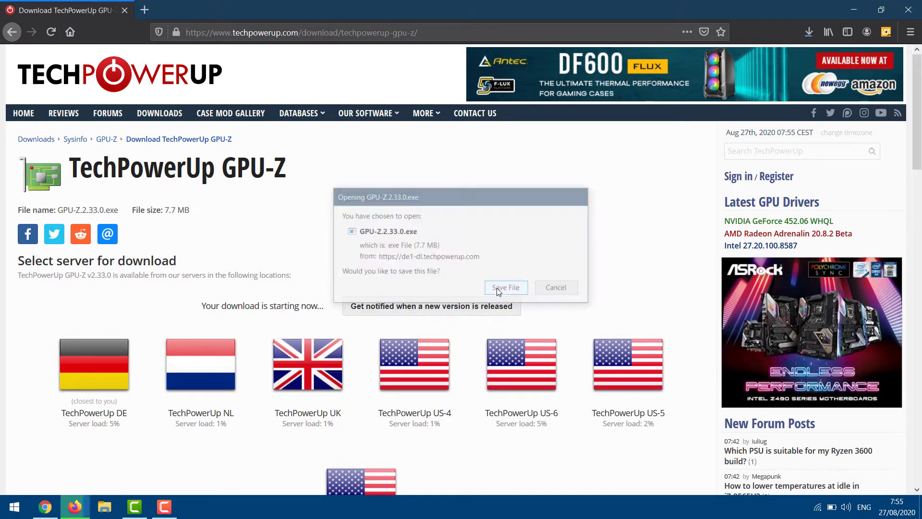
click(810, 30)
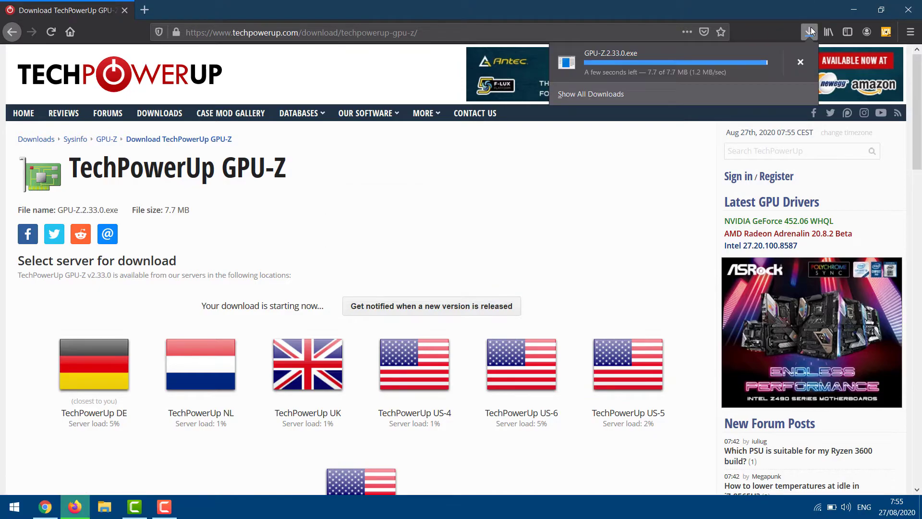
Run the downloaded GPU-Z.2.33.0.exe and install GPU-Z into the default folder with a desktop shortcut.
click(662, 62)
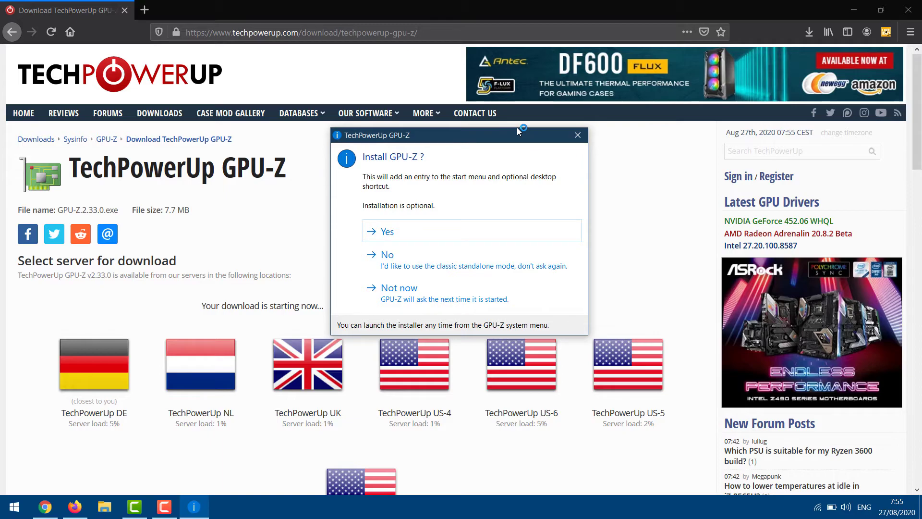
click(386, 232)
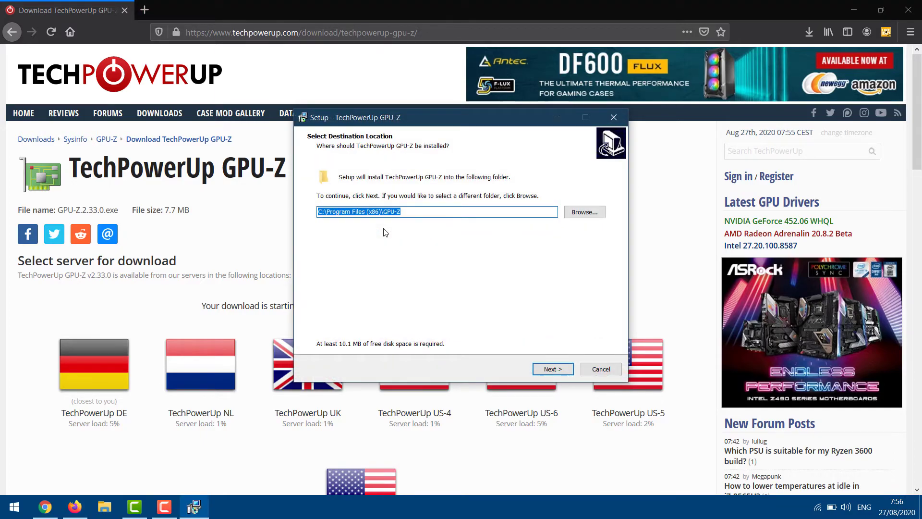
click(557, 371)
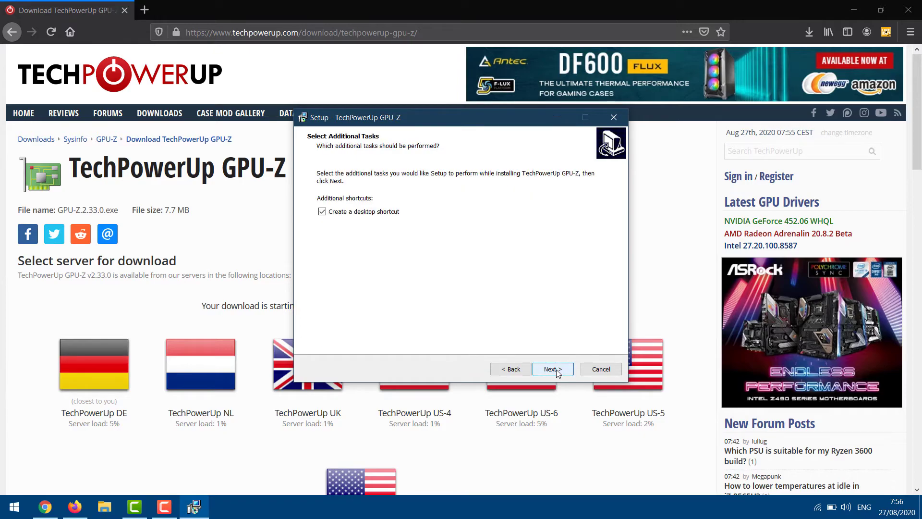
click(553, 369)
click(554, 370)
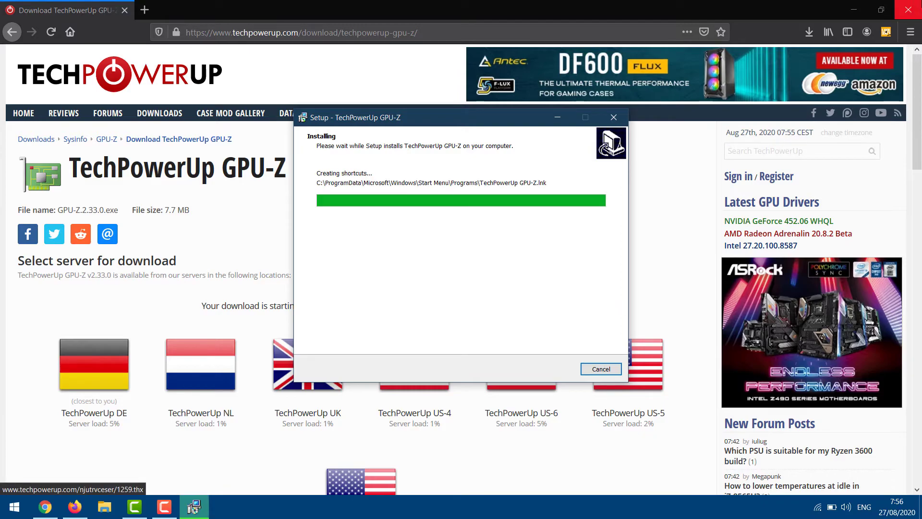
Close Firefox and finish the GPU-Z setup wizard without launching the program.
click(905, 7)
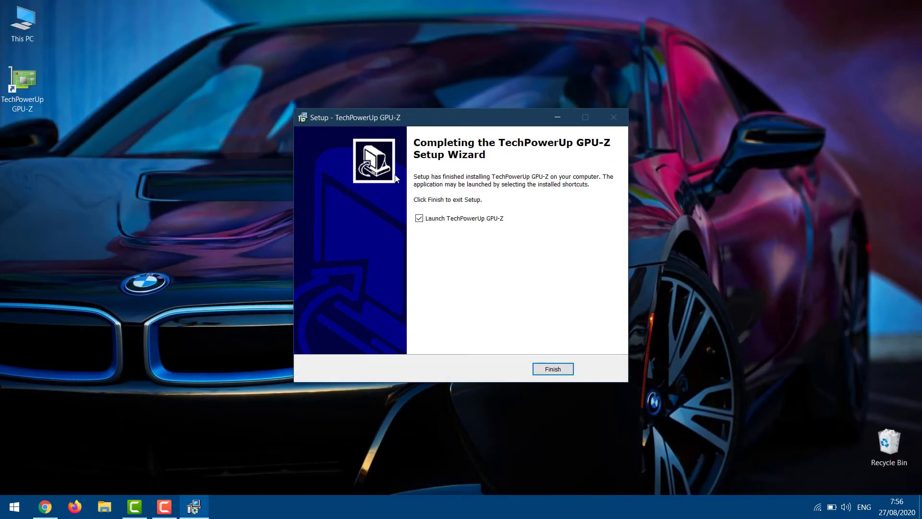
click(495, 219)
click(539, 371)
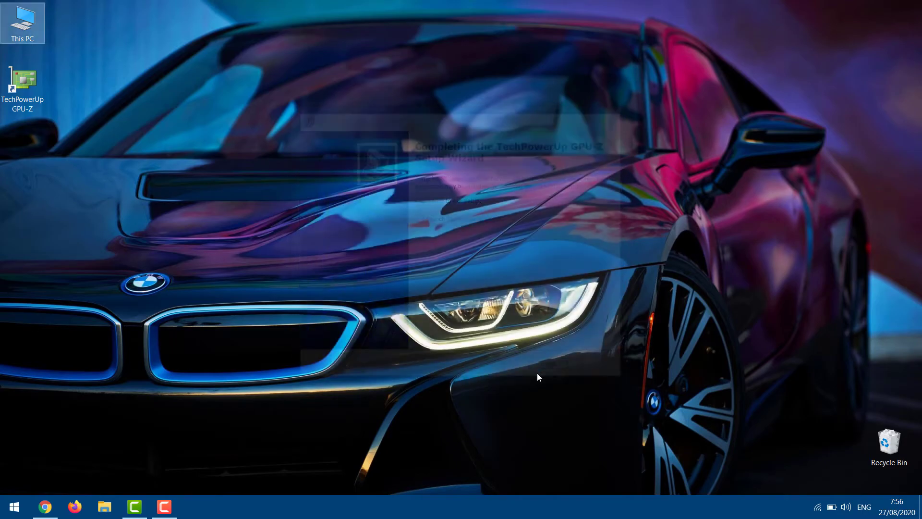
Launch GPU-Z from its desktop shortcut and switch the displayed graphics card to Radeon RX 560X Series.
double_click(33, 82)
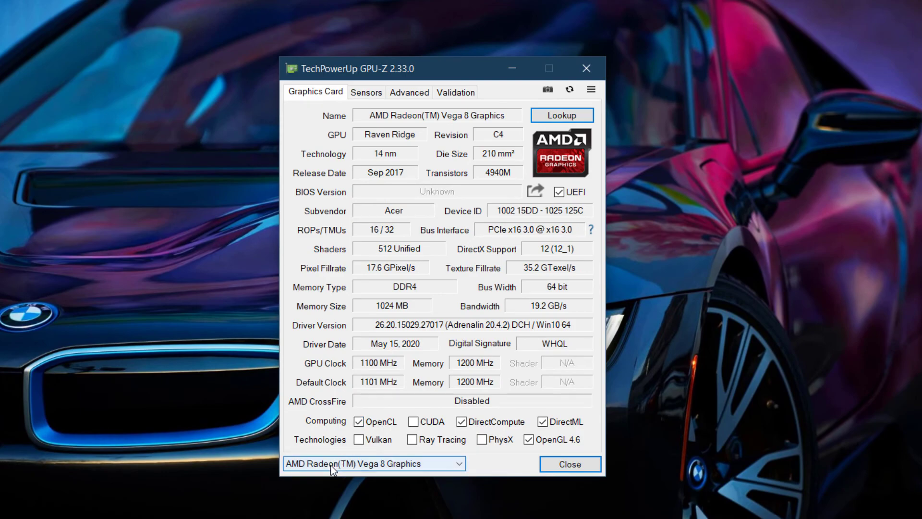
click(331, 465)
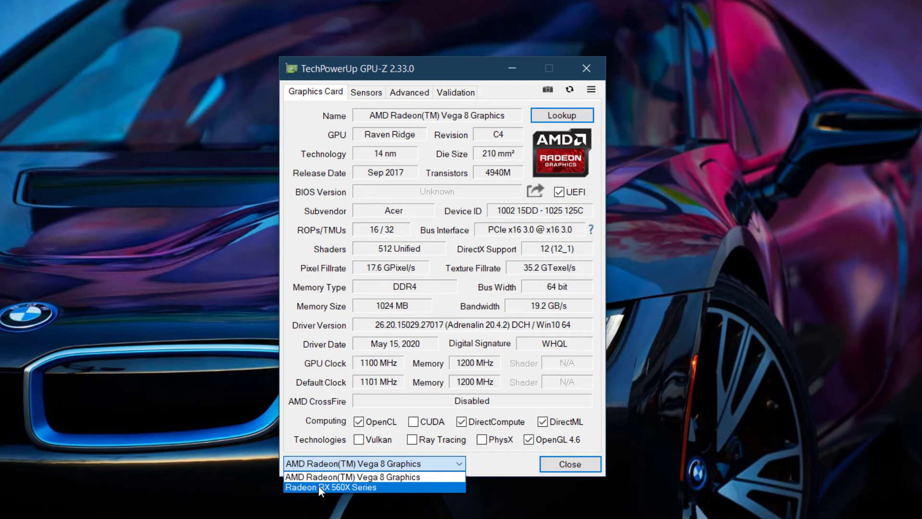
click(318, 485)
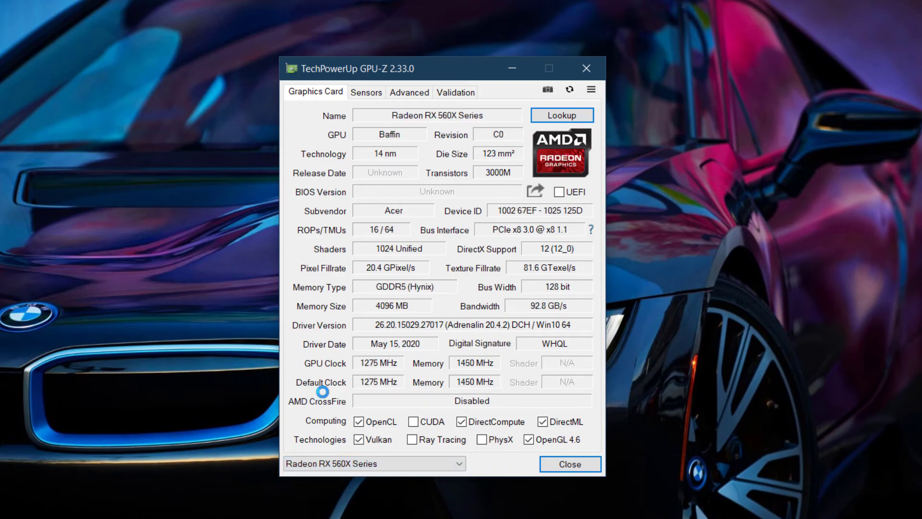